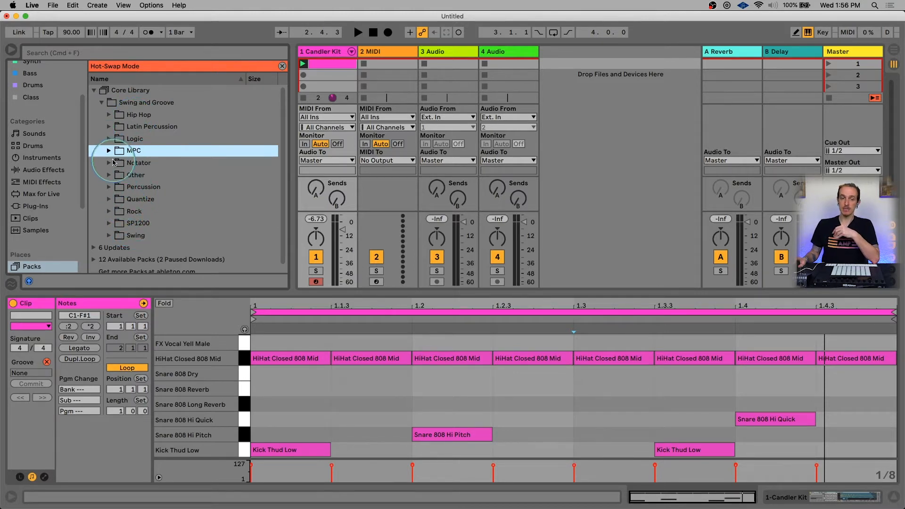
# - Browse the Swing and Groove folders and look through the MPC 8 and MPC 16 grooves in the MPC folder
pyautogui.click(109, 115)
pyautogui.click(108, 114)
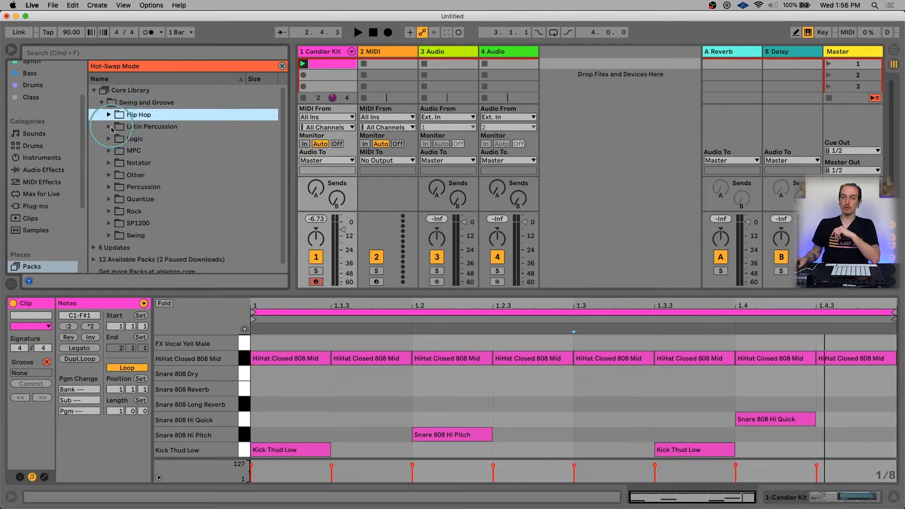
pyautogui.click(109, 127)
pyautogui.click(109, 127)
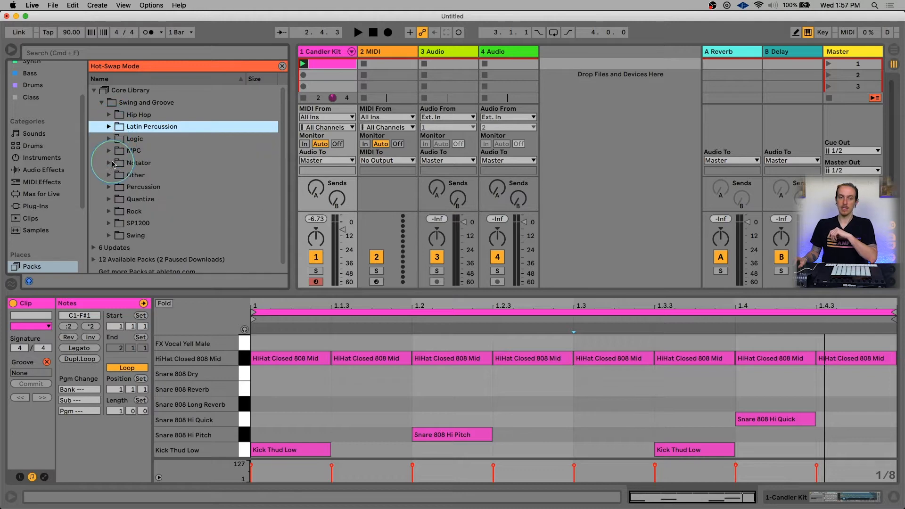
pyautogui.click(108, 150)
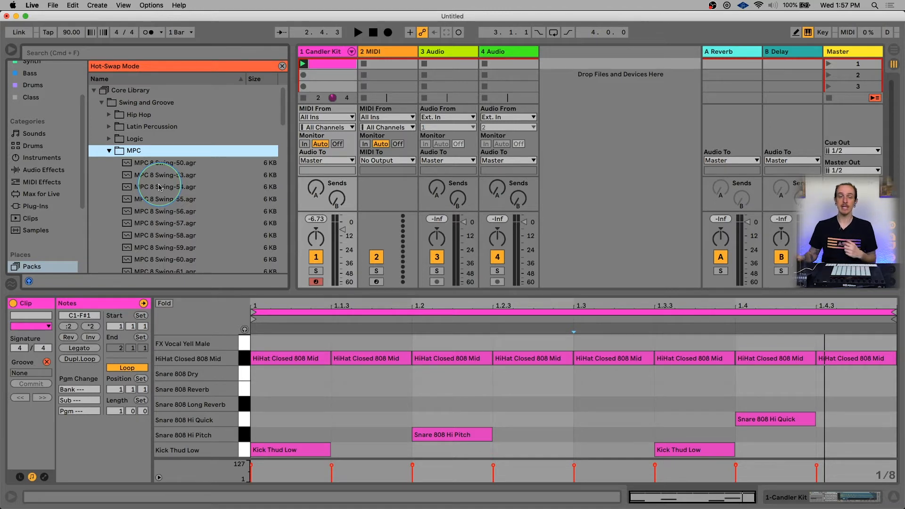
pyautogui.scroll(-3, 164, 189)
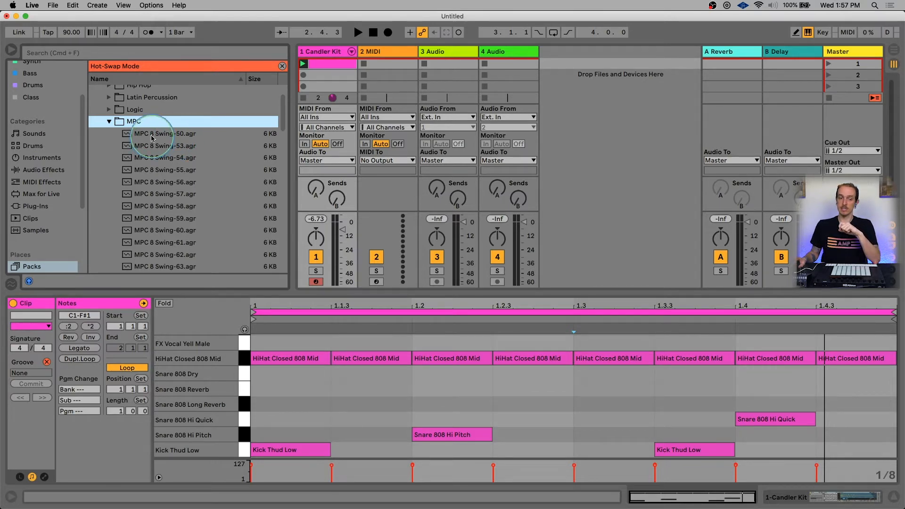
pyautogui.scroll(-10, 152, 189)
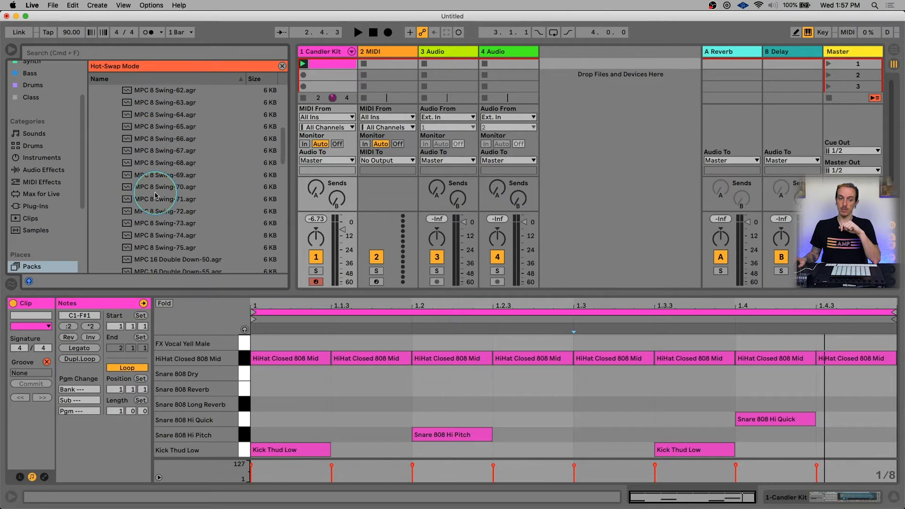
pyautogui.scroll(5, 159, 216)
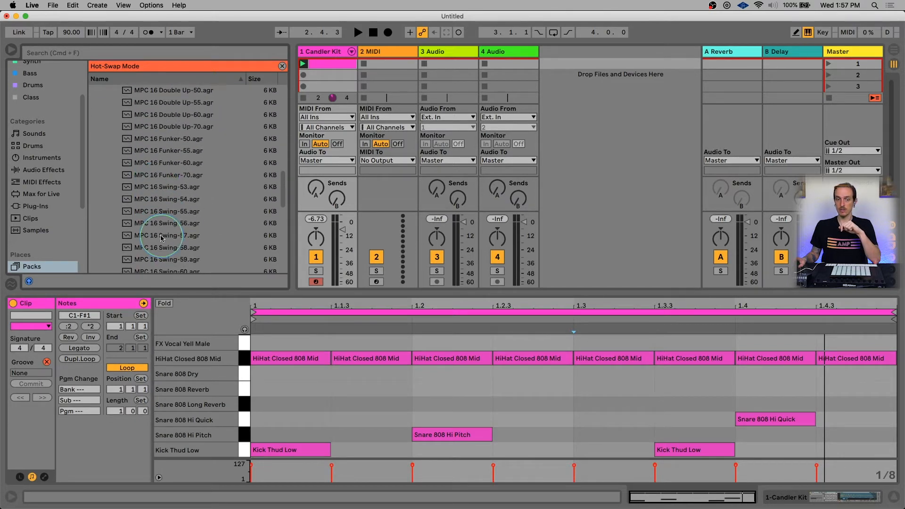
pyautogui.scroll(8, 161, 238)
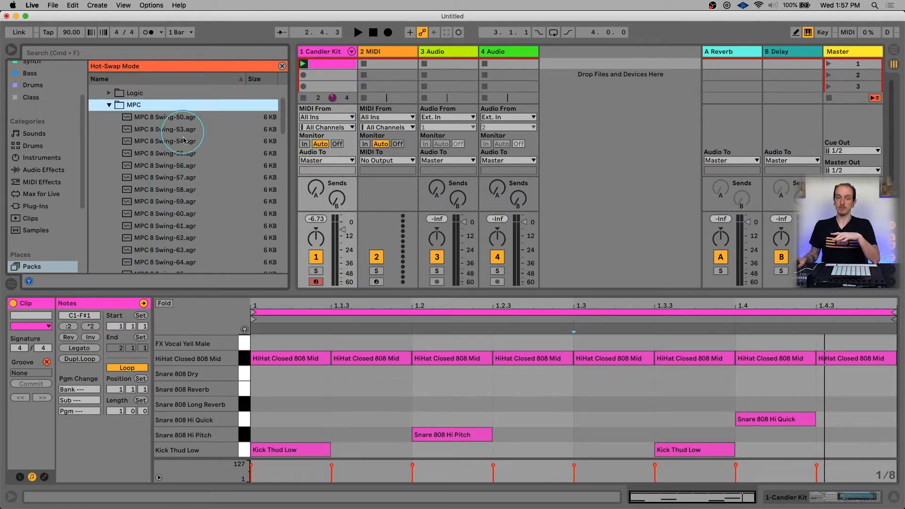
pyautogui.scroll(-6, 196, 172)
pyautogui.scroll(-1, 219, 209)
pyautogui.scroll(8, 216, 203)
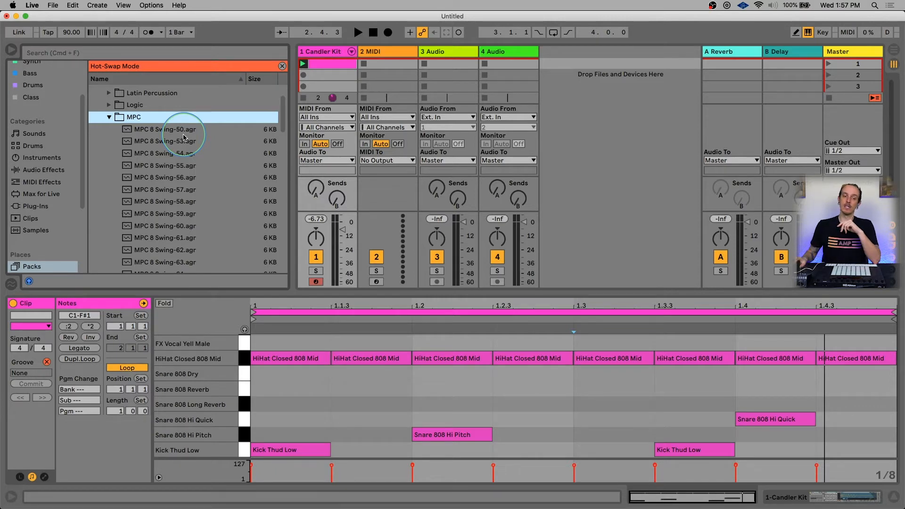
pyautogui.scroll(-5, 183, 137)
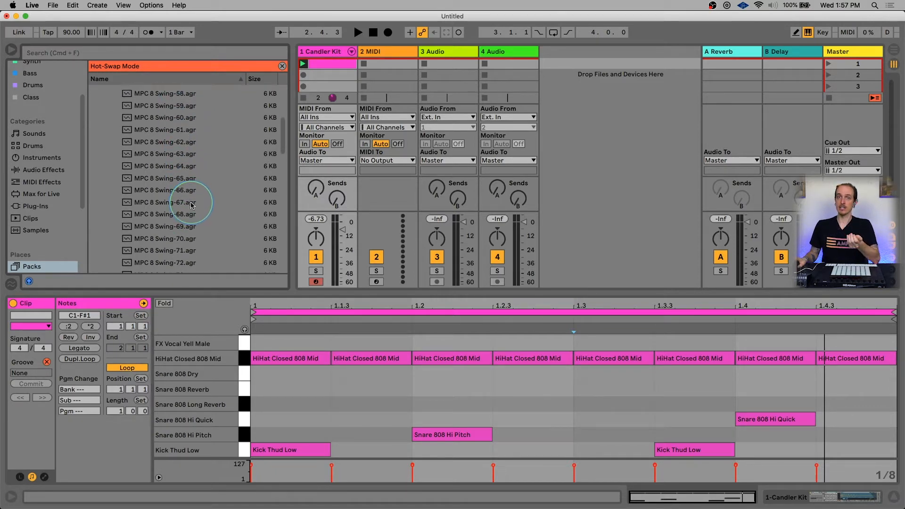
# - Assign the MPC 8 Swing-63 groove from the MPC folder to the Candler Kit drum clip
pyautogui.scroll(1, 186, 202)
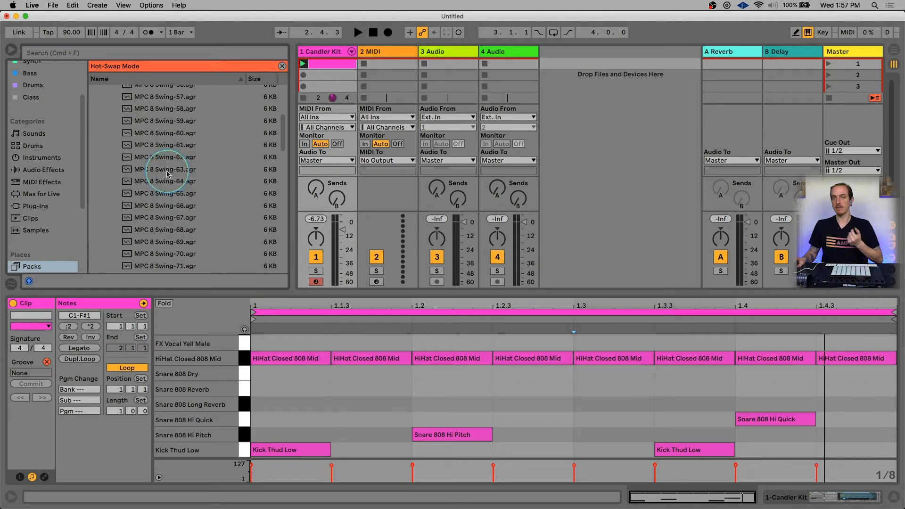
pyautogui.moveTo(171, 171); pyautogui.dragTo(21, 374)
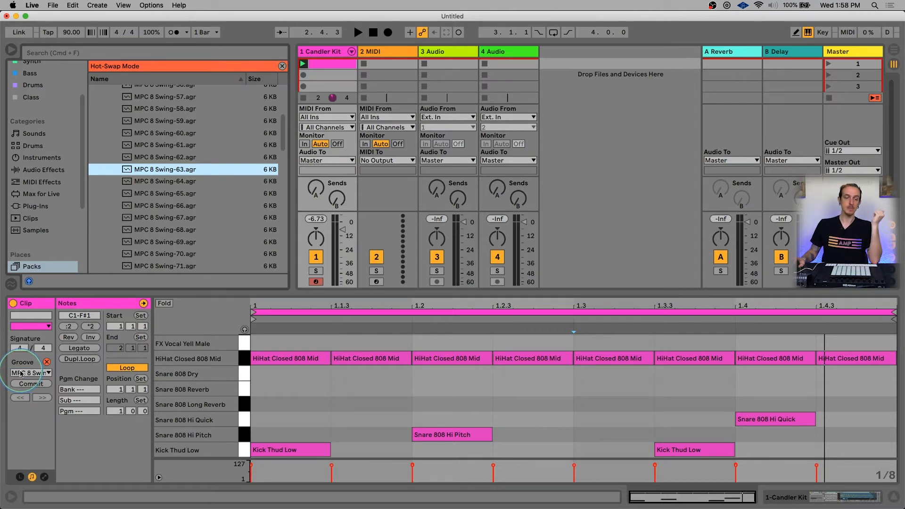
pyautogui.click(22, 373)
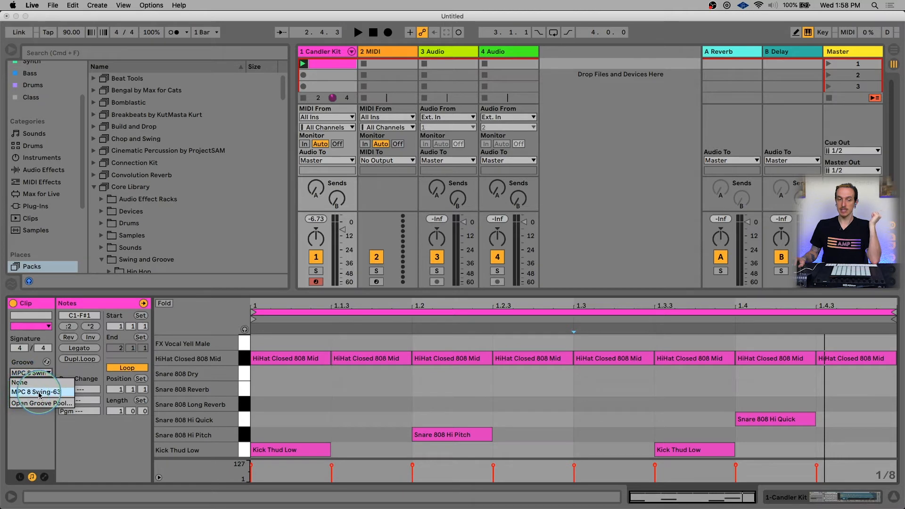
pyautogui.click(29, 393)
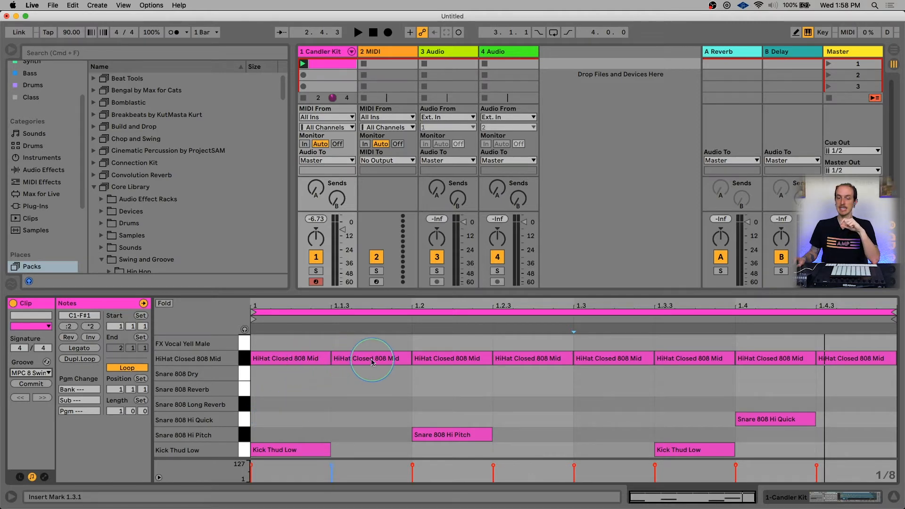
# - Examine the offbeat hi-hat notes and the second kick in the drum clip that the swing groove affects
pyautogui.click(537, 359)
pyautogui.moveTo(705, 337); pyautogui.dragTo(702, 448)
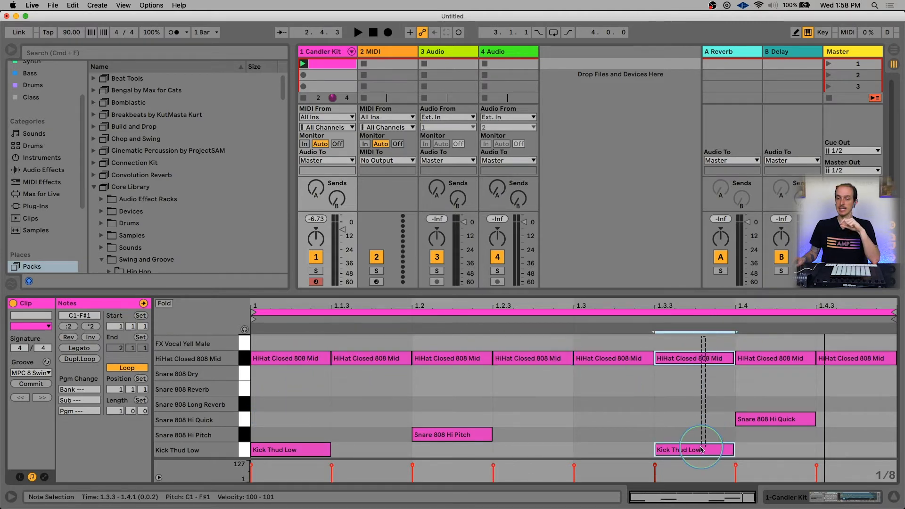
pyautogui.click(862, 360)
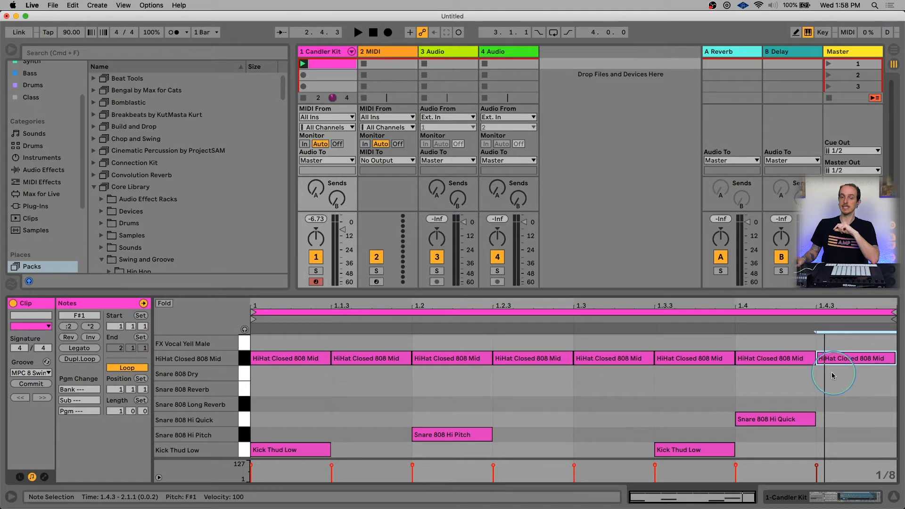
pyautogui.click(293, 391)
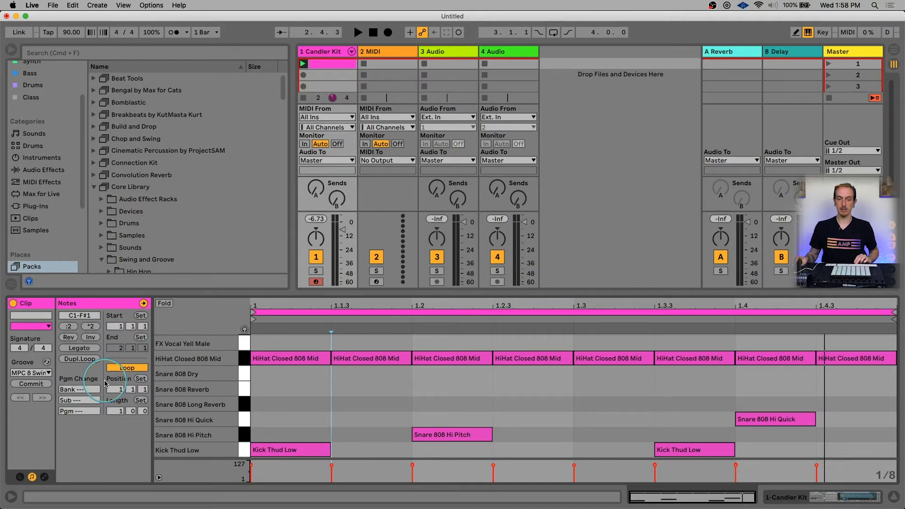
# - Compare the clip's playback with MPC 8 Swing-63 against groove None, and reassign MPC 8 Swing-63 to the clip
pyautogui.press('space')
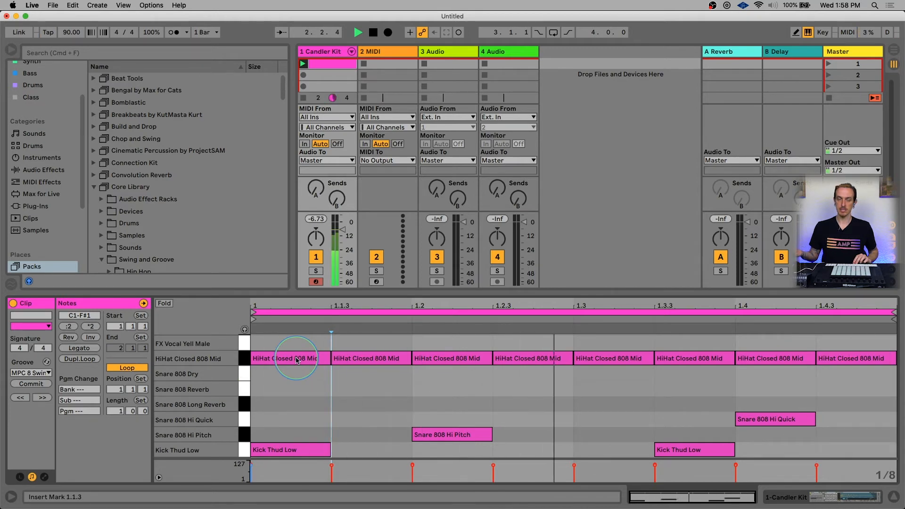
pyautogui.click(39, 375)
pyautogui.click(21, 383)
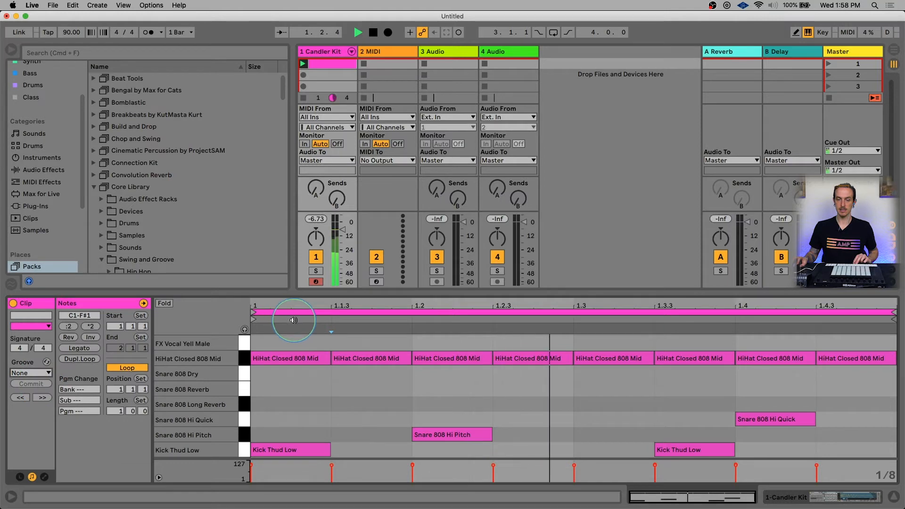
pyautogui.press('space')
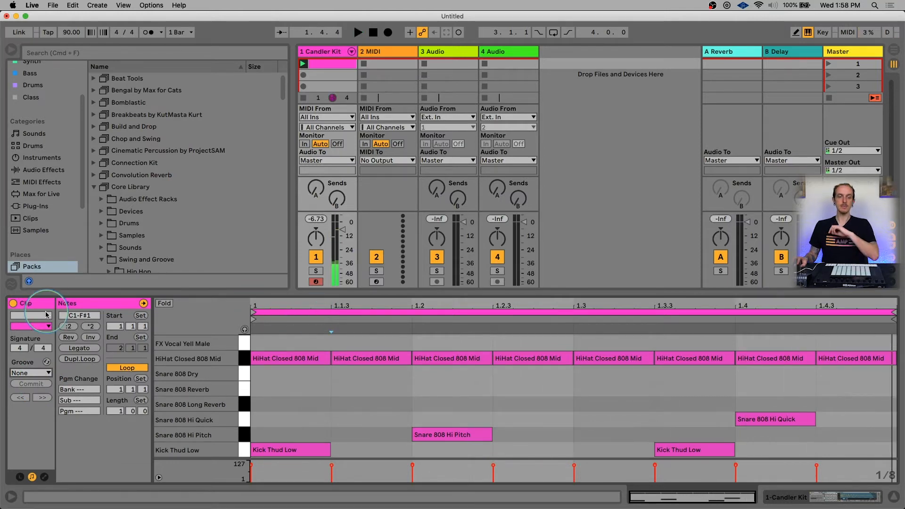
pyautogui.click(31, 373)
pyautogui.click(28, 389)
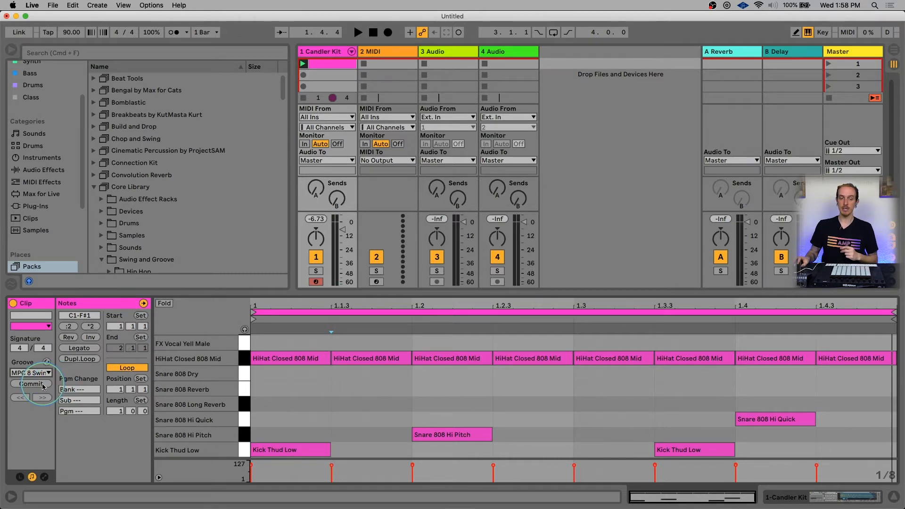
# - Commit the groove to the clip's notes, check the shifted offbeat hi-hats one by one, and undo the commit
pyautogui.click(42, 385)
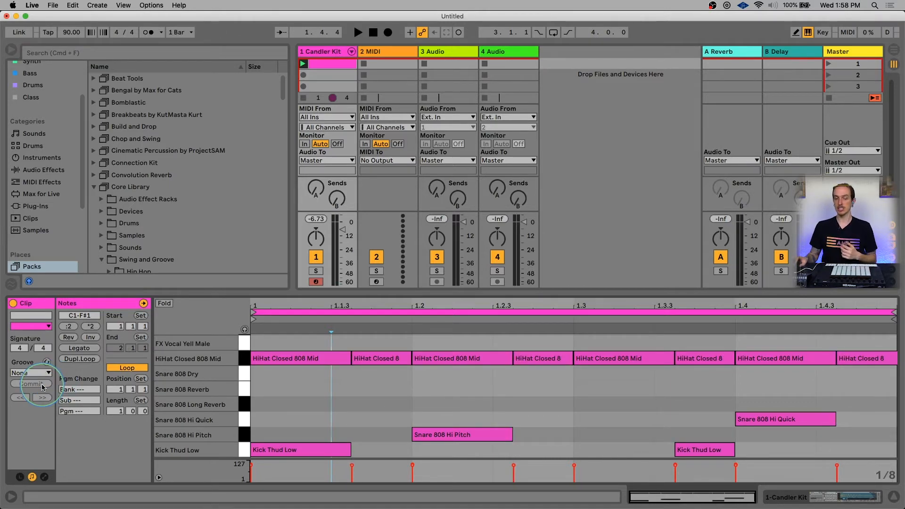
pyautogui.click(394, 363)
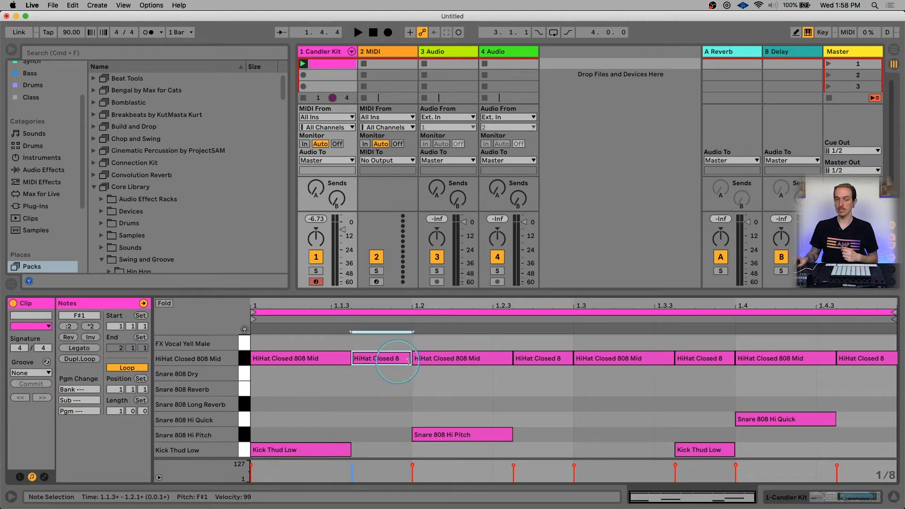
pyautogui.click(547, 361)
pyautogui.click(704, 361)
pyautogui.click(867, 363)
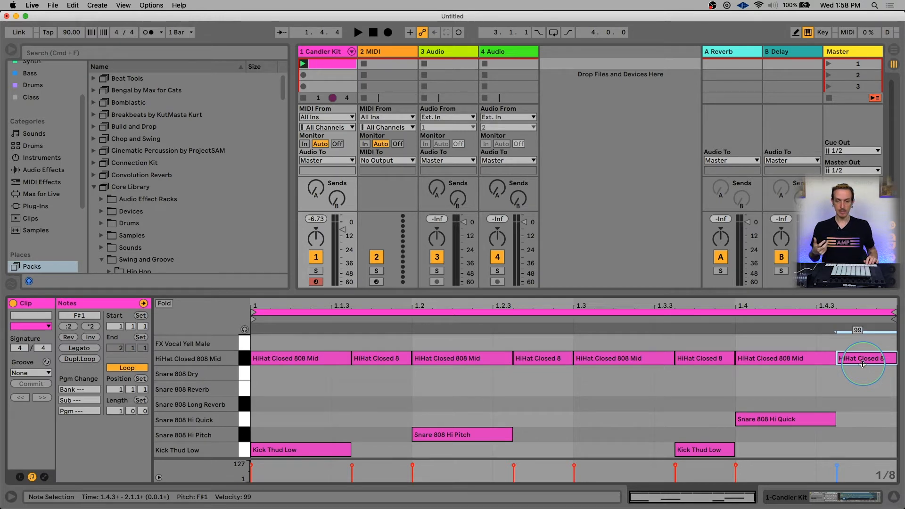
pyautogui.press('super+z')
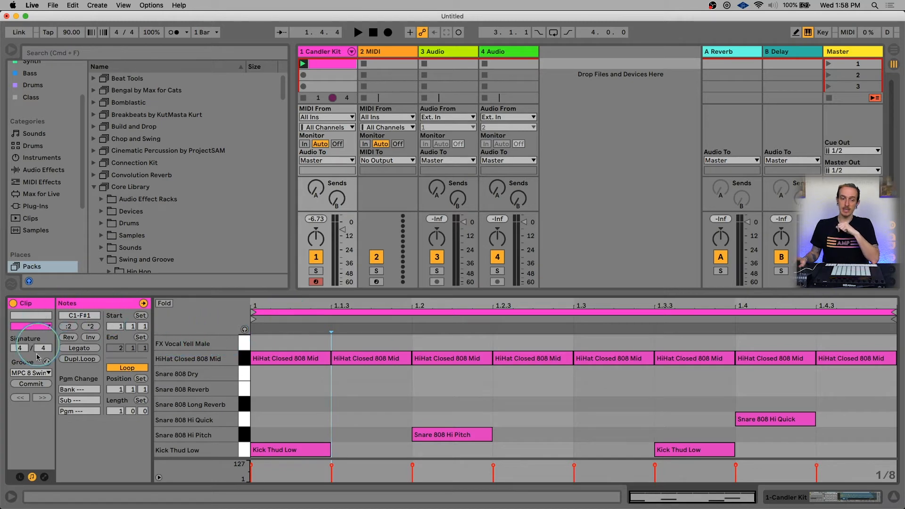
# - Show the Groove Pool with the set's loaded groove
pyautogui.click(14, 287)
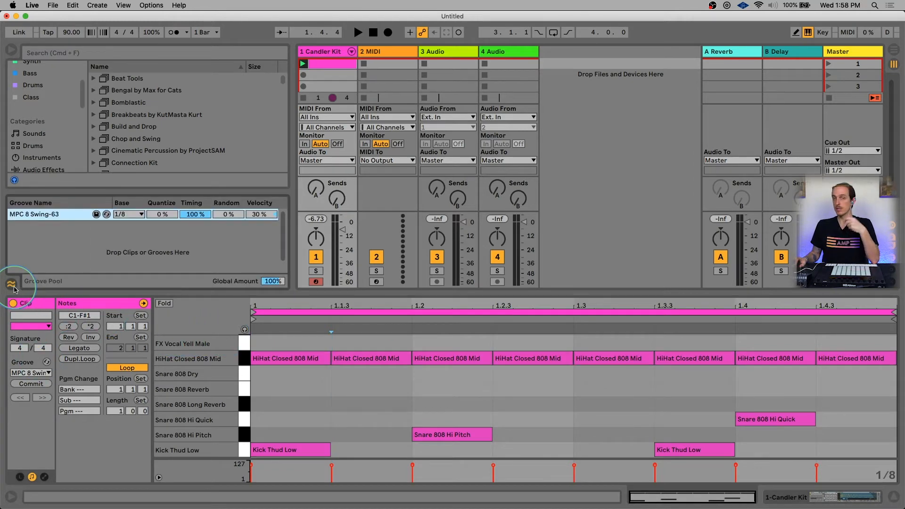
pyautogui.click(12, 285)
pyautogui.click(12, 286)
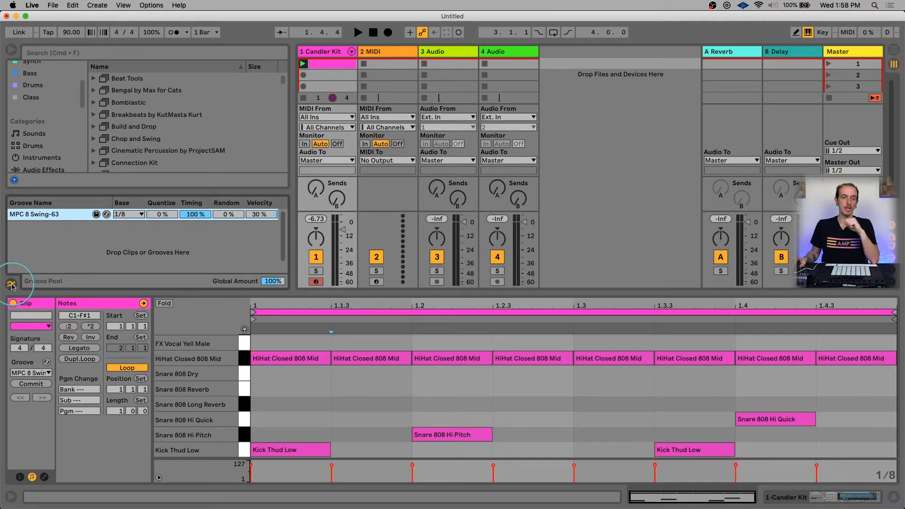
pyautogui.click(11, 286)
pyautogui.click(10, 285)
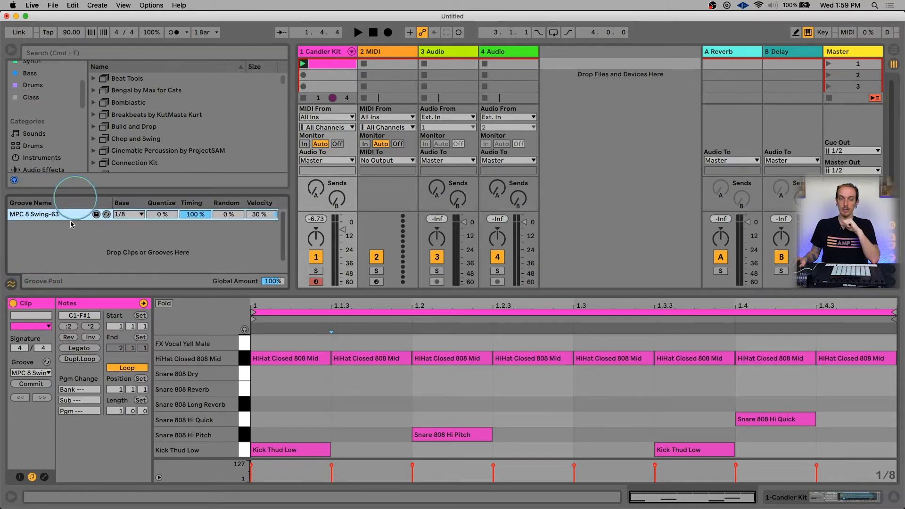
# - Open hot-swapping for the clip's groove and add MPC 8 Swing-55 to the Groove Pool
pyautogui.click(47, 363)
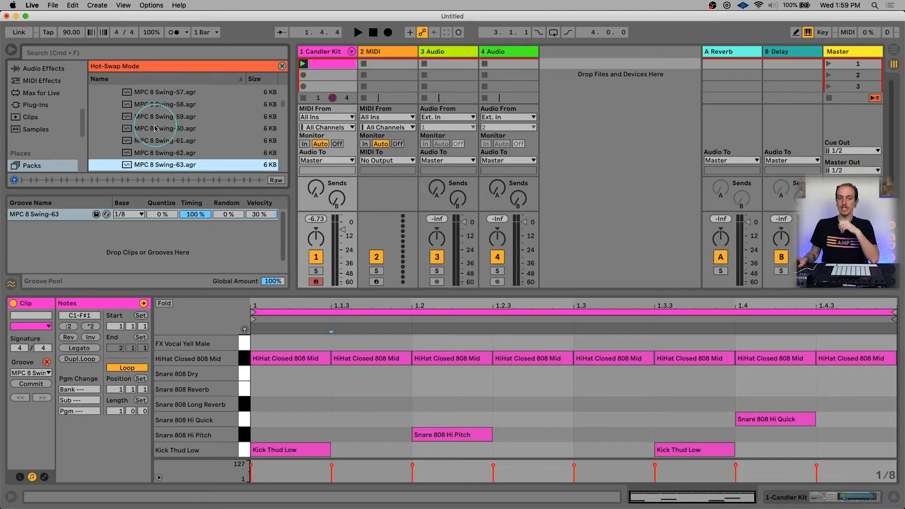
pyautogui.scroll(3, 178, 137)
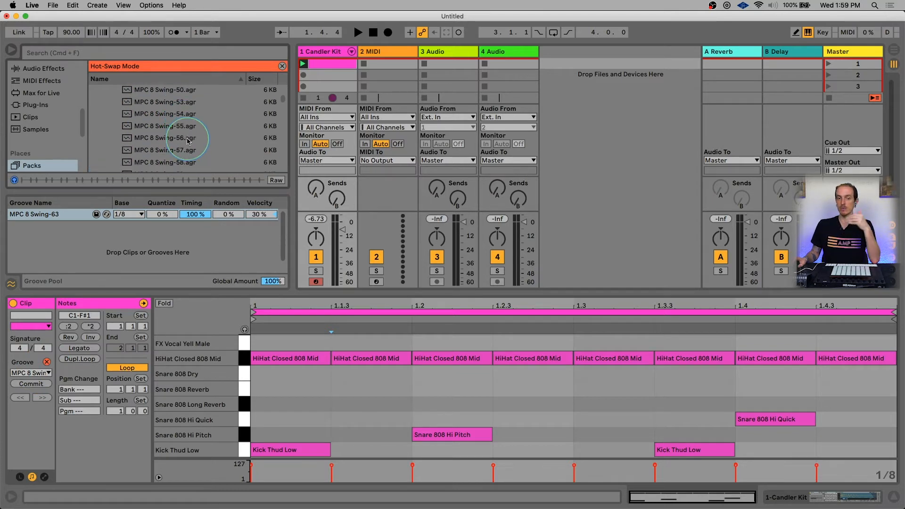
pyautogui.moveTo(190, 126); pyautogui.dragTo(115, 235)
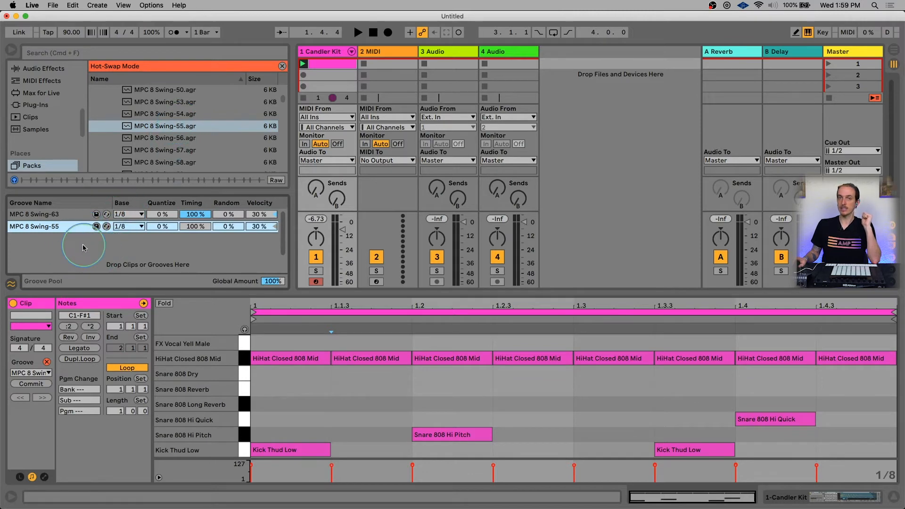
# - Add the MPC 8 Swing-73 groove from the MPC folder to the Groove Pool
pyautogui.scroll(-4, 165, 152)
pyautogui.scroll(-3, 166, 151)
pyautogui.click(166, 156)
pyautogui.moveTo(166, 156); pyautogui.dragTo(90, 243)
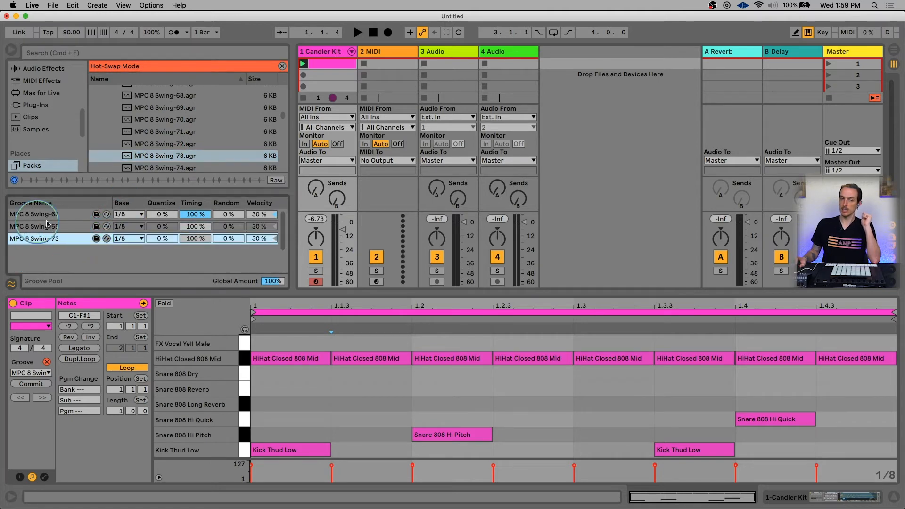
# - Set the drum clip's groove to MPC 8 Swing-55 and play it back to hear the swing
pyautogui.click(42, 373)
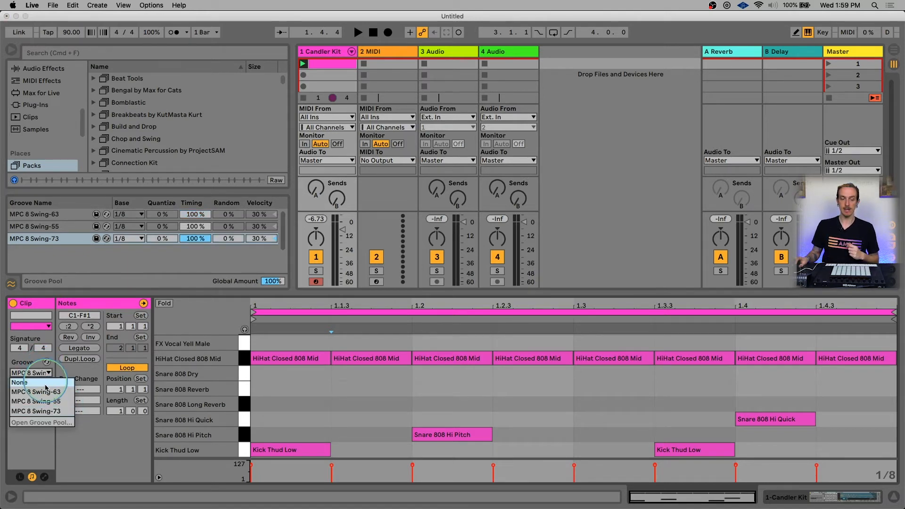
pyautogui.click(42, 401)
pyautogui.press('space')
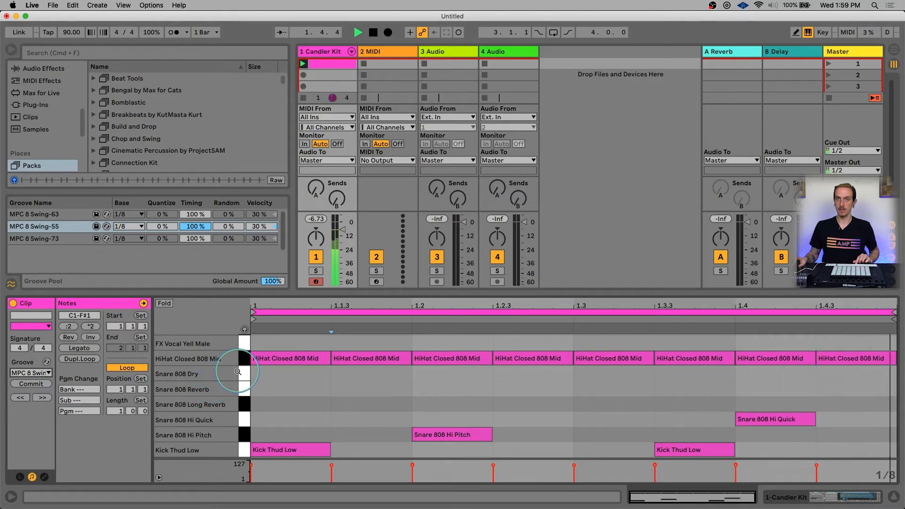
pyautogui.press('space')
# - Set the drum clip's groove to MPC 8 Swing-73
pyautogui.click(31, 372)
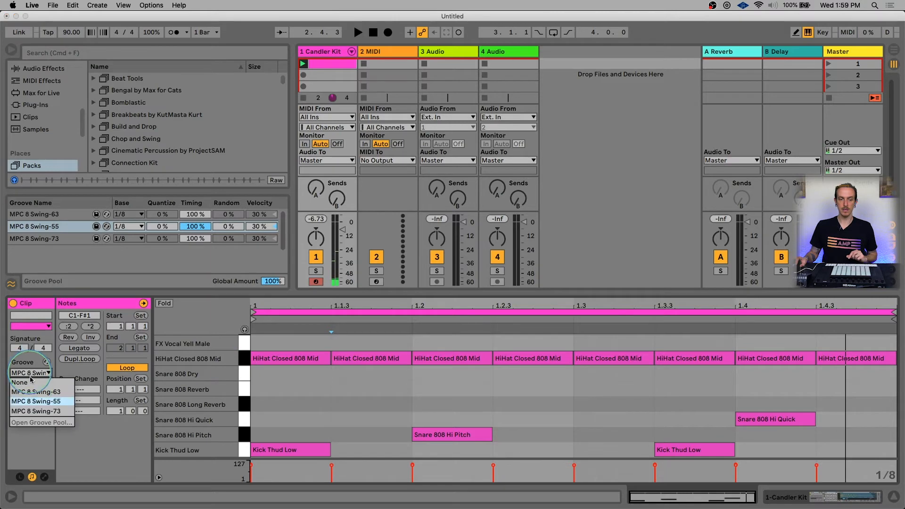
pyautogui.click(41, 411)
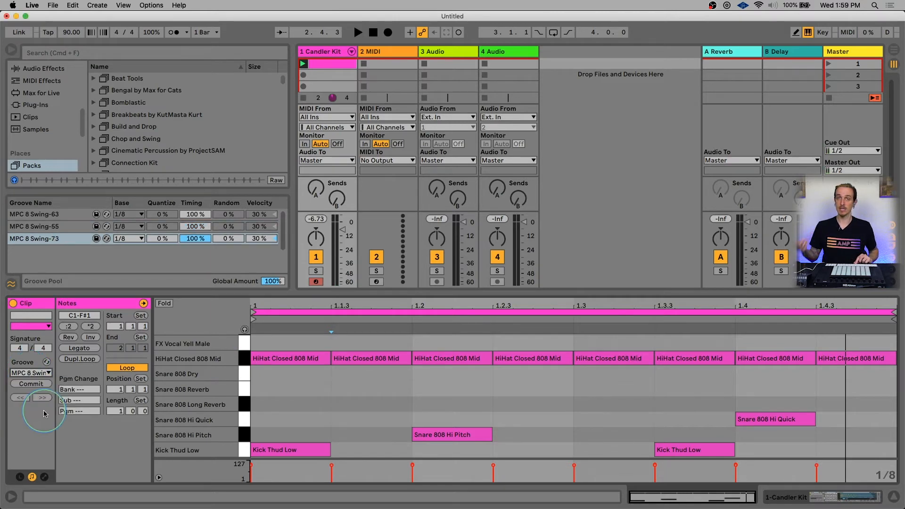
# - Play back the drum clip to hear the MPC 8 Swing-73 groove
pyautogui.press('space')
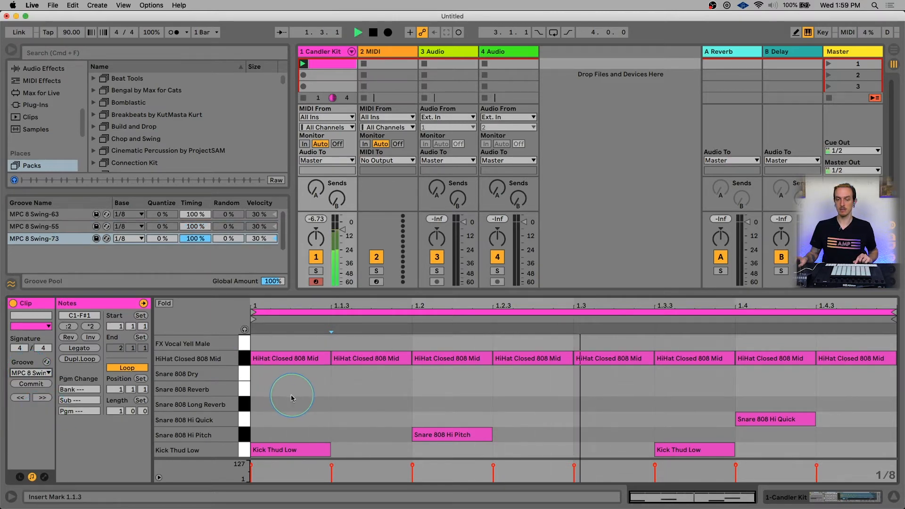
pyautogui.press('space')
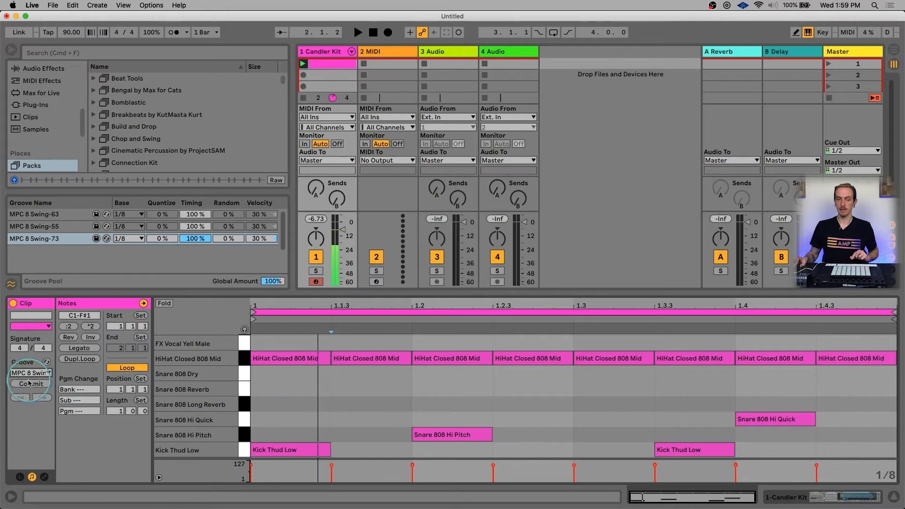
# - Commit the groove to the clip, inspect the shifted hi-hat notes, and undo the commit
pyautogui.click(30, 384)
pyautogui.click(366, 388)
pyautogui.click(383, 360)
pyautogui.click(546, 360)
pyautogui.click(723, 359)
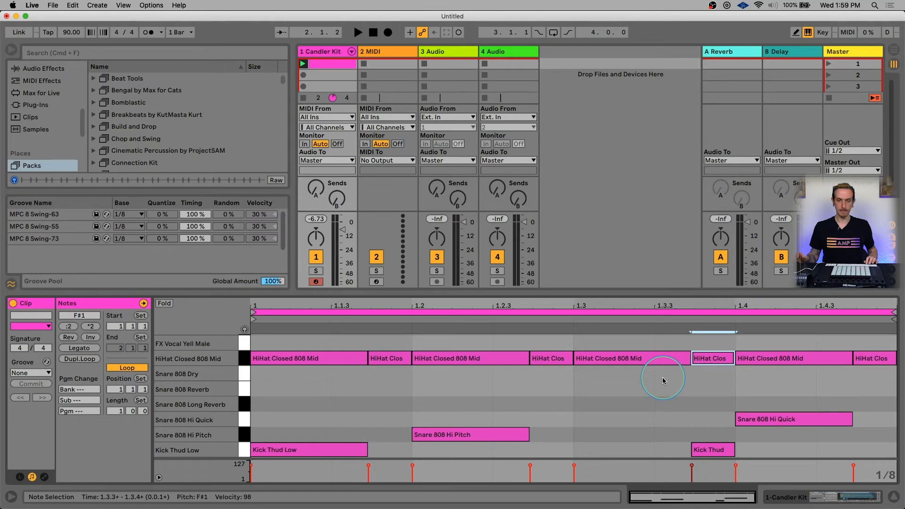
pyautogui.press('super+z')
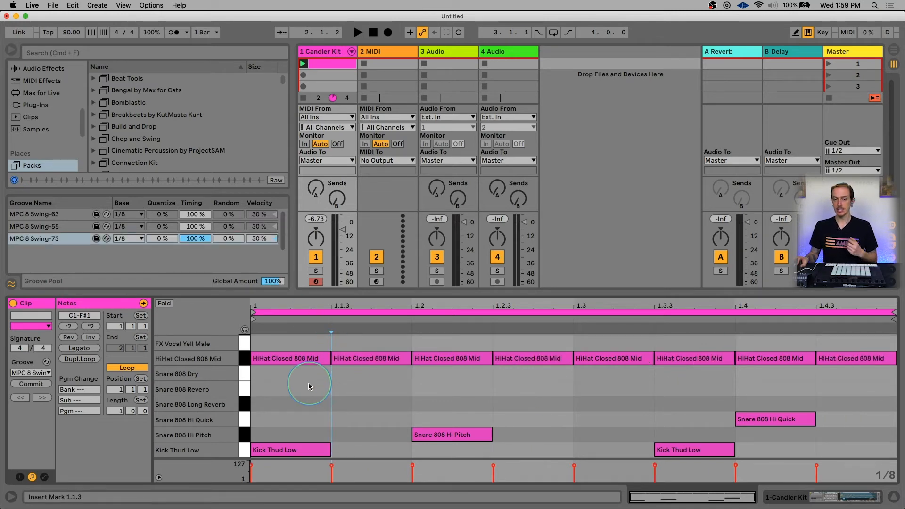
# - Narrow the grid to 1/16 and fill the HiHat Closed 808 Mid row with duplicated sixteenth notes across the bar
pyautogui.press('super+1')
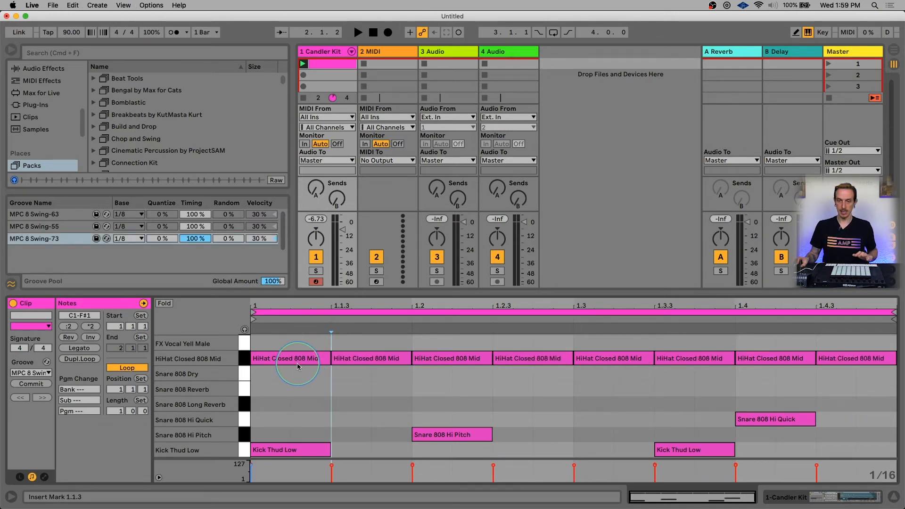
pyautogui.doubleClick(277, 357)
pyautogui.doubleClick(276, 358)
pyautogui.press('super+d')
pyautogui.press('super+d')
pyautogui.press('super+d')
pyautogui.press('super+d')
pyautogui.press('super+d')
pyautogui.press('super+d')
pyautogui.press('super+d')
pyautogui.press('super+d')
pyautogui.press('super+d')
pyautogui.press('super+d')
pyautogui.press('super+d')
pyautogui.press('super+d')
pyautogui.press('super+d')
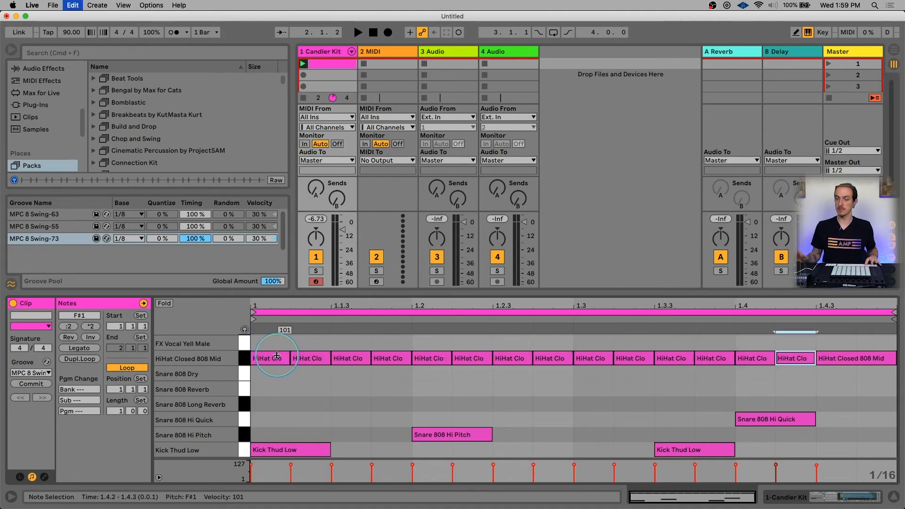
pyautogui.press('super+d')
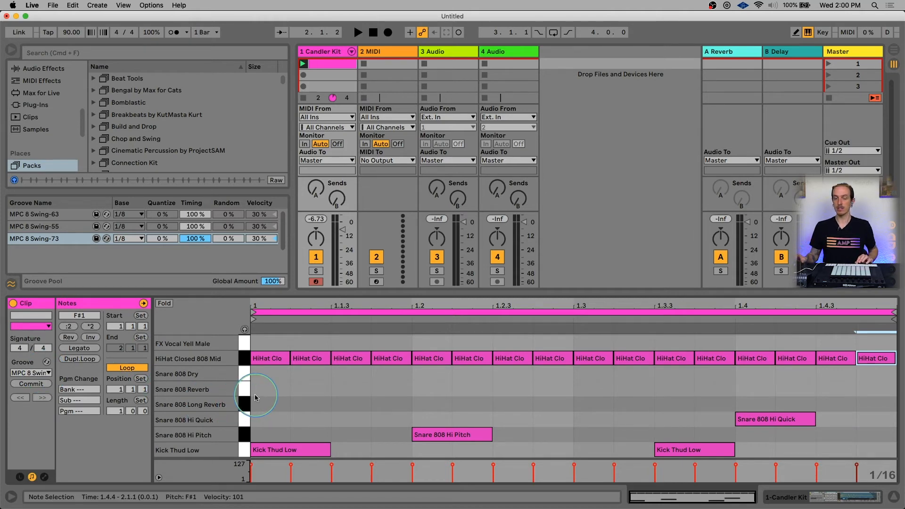
# - Play the clip while switching its groove to MPC 8 Swing-63, MPC 8 Swing-55 and MPC 8 Swing-73 to compare them
pyautogui.press('space')
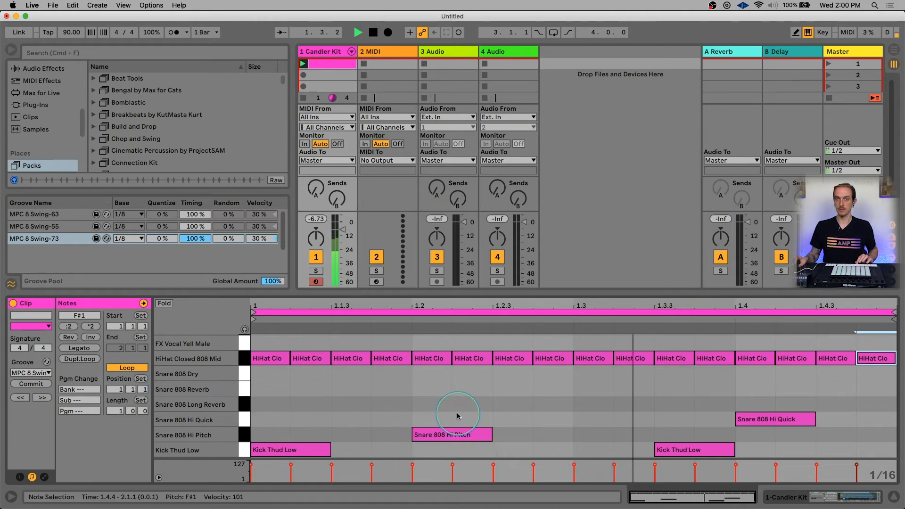
pyautogui.click(42, 373)
pyautogui.click(41, 385)
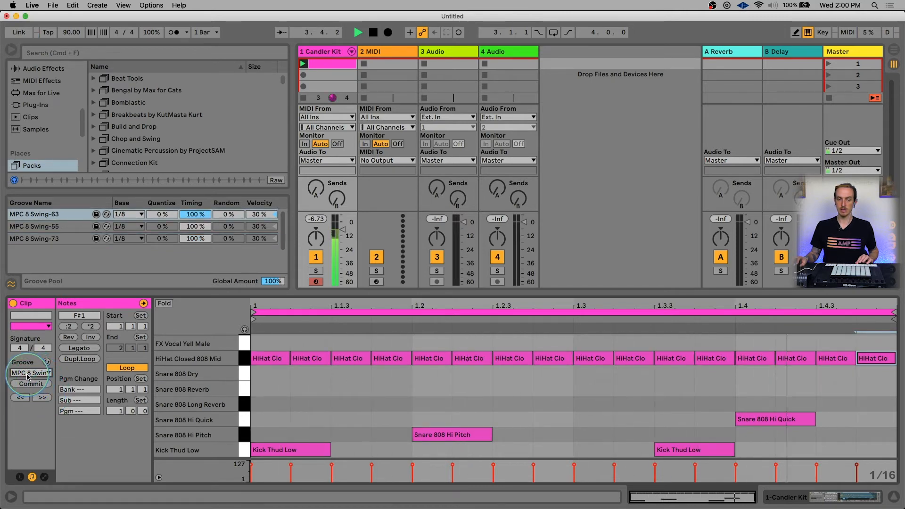
pyautogui.click(28, 373)
pyautogui.click(31, 397)
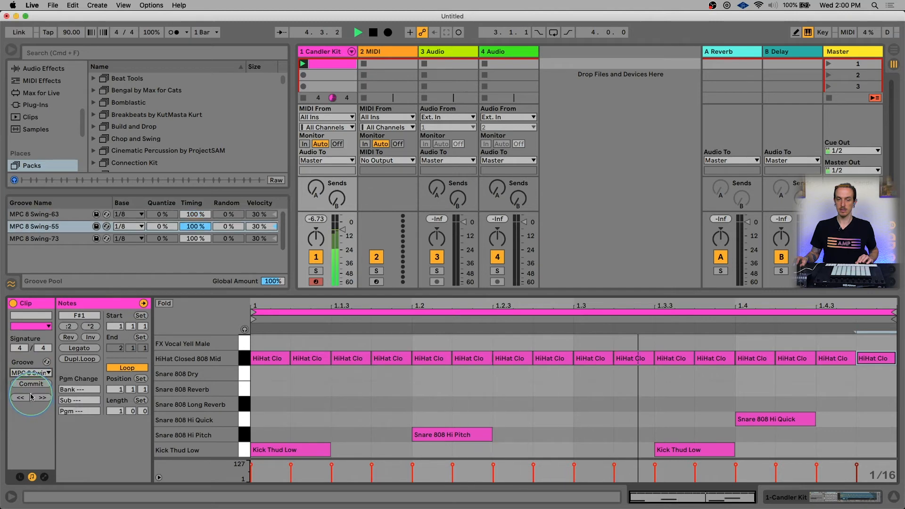
pyautogui.click(33, 373)
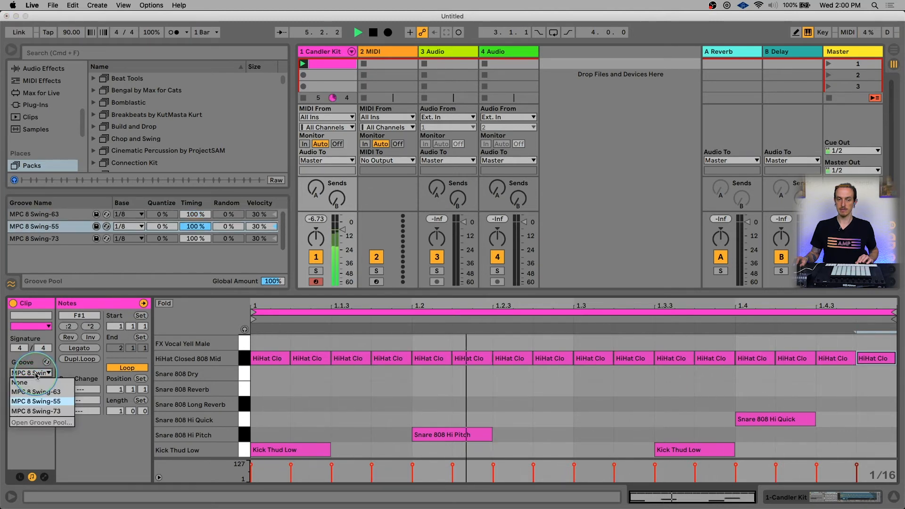
pyautogui.click(29, 402)
pyautogui.press('space')
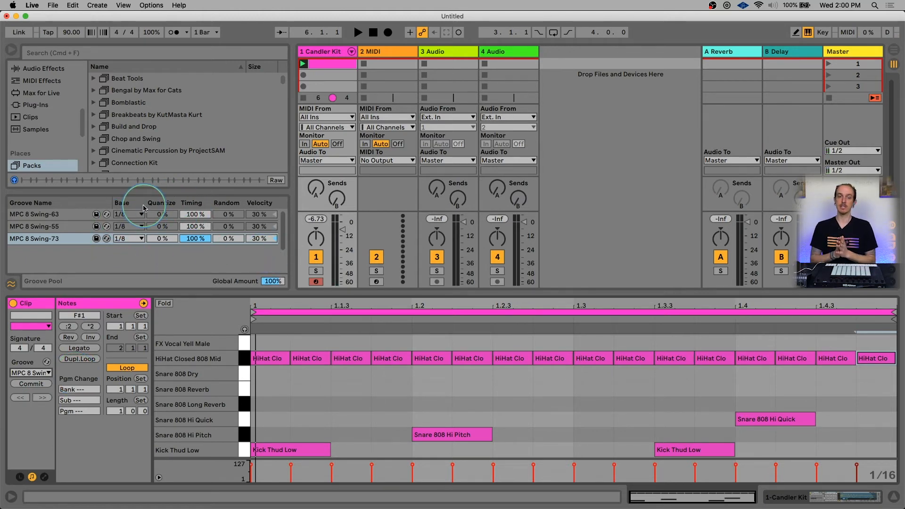
# - Check the Timing amount of MPC 8 Swing-73 in the Groove Pool and play back the sixteenth-note hi-hats
pyautogui.click(198, 239)
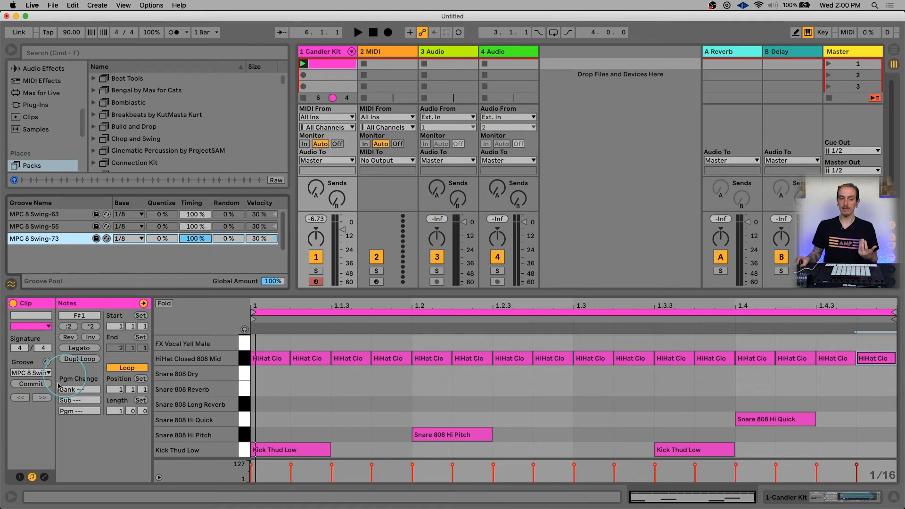
pyautogui.click(49, 373)
pyautogui.click(49, 375)
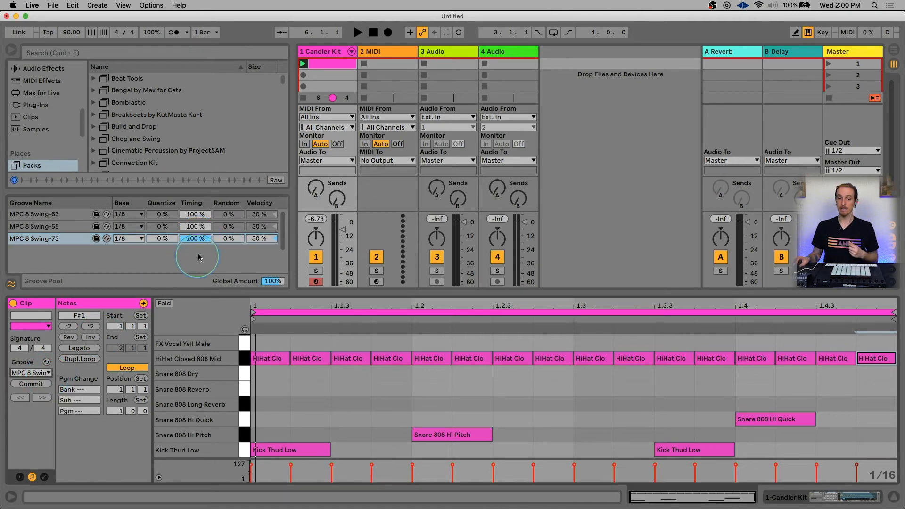
pyautogui.moveTo(200, 242); pyautogui.dragTo(202, 239)
pyautogui.press('space')
pyautogui.press('space')
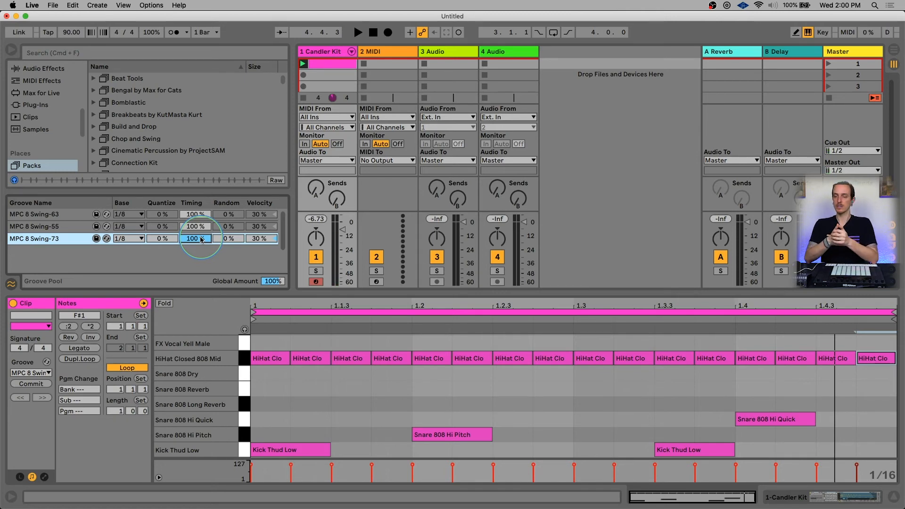
pyautogui.moveTo(202, 239); pyautogui.dragTo(201, 239)
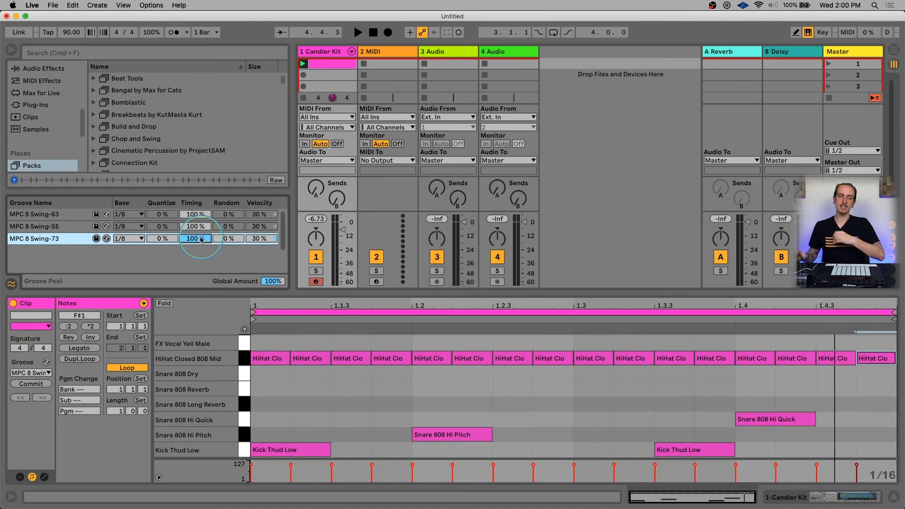
# - Open hot-swapping for the clip's groove and browse to the MPC 16 grooves, selecting the clip's first hi-hat note
pyautogui.click(47, 363)
pyautogui.scroll(-2, 171, 133)
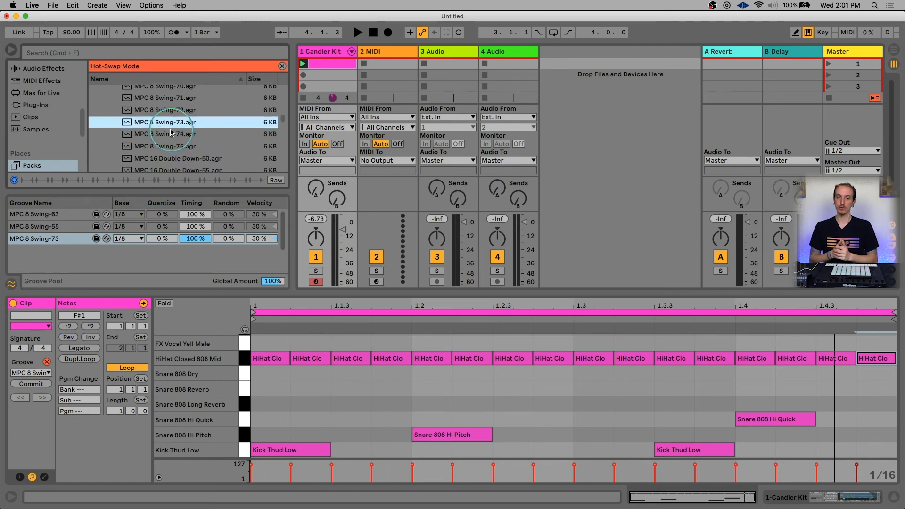
pyautogui.scroll(-7, 171, 133)
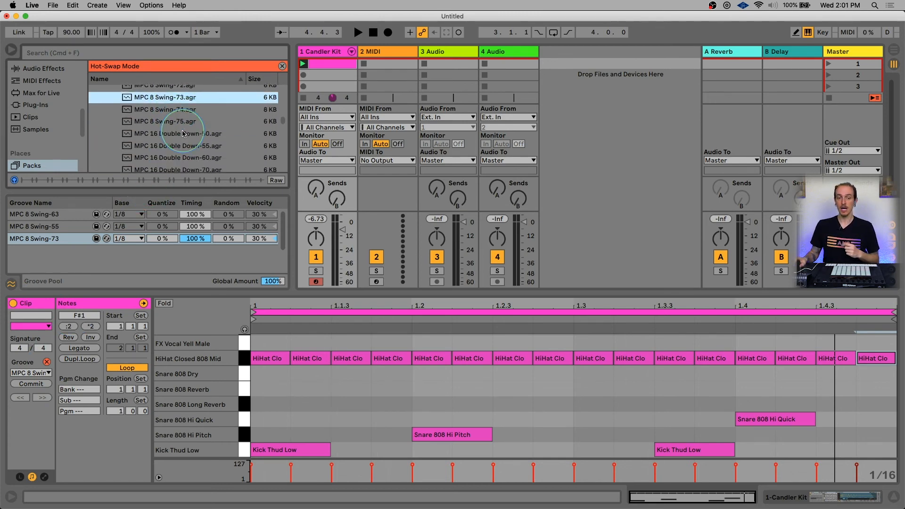
pyautogui.click(267, 358)
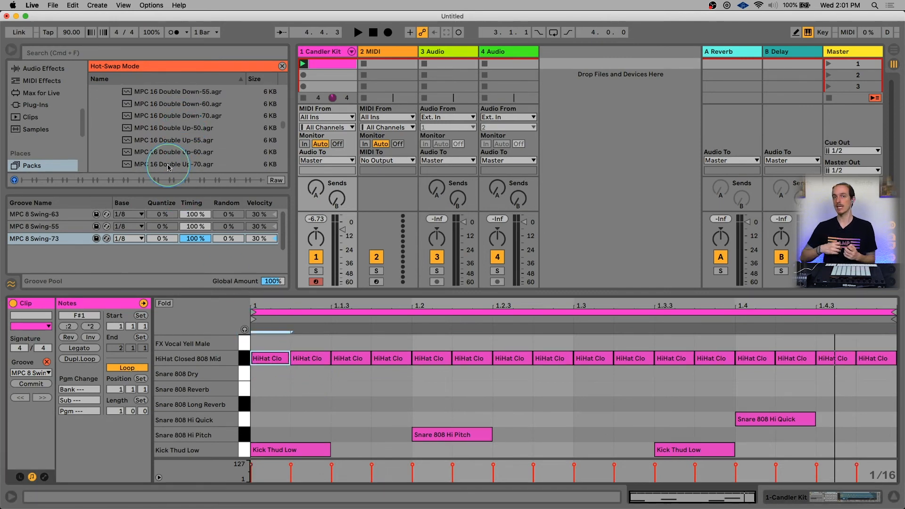